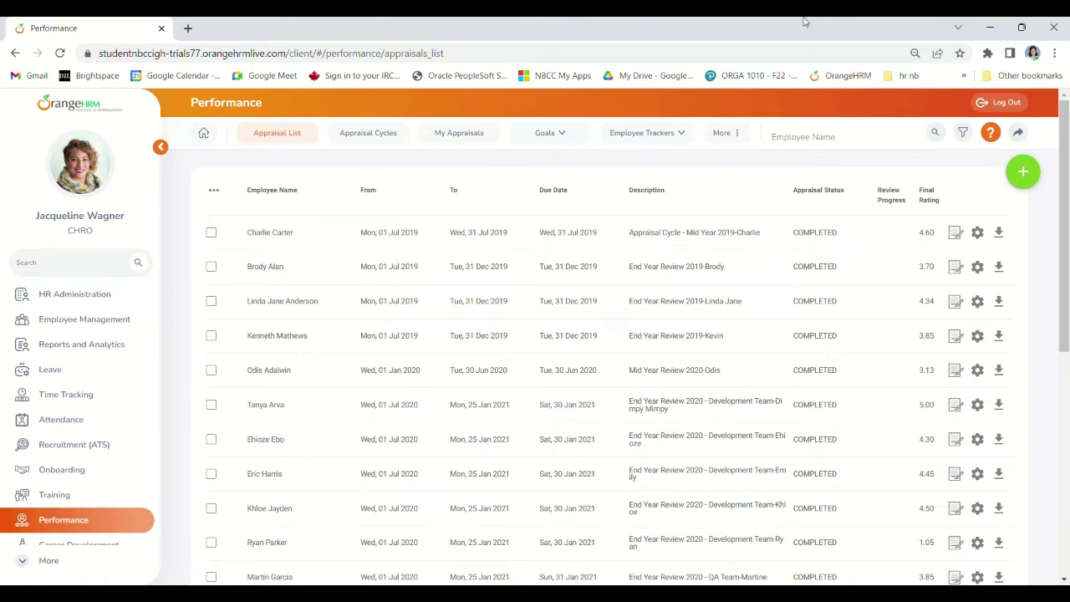
Open the Art Director competency profile and view the evaluator options for Decision-Making Analysis.
click(728, 138)
click(742, 167)
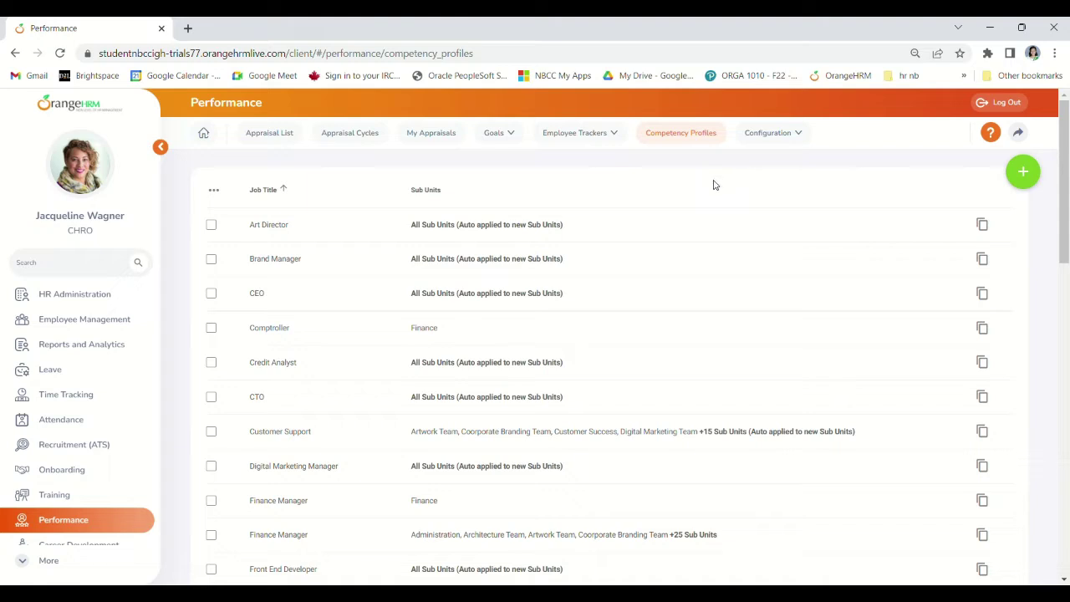
click(282, 234)
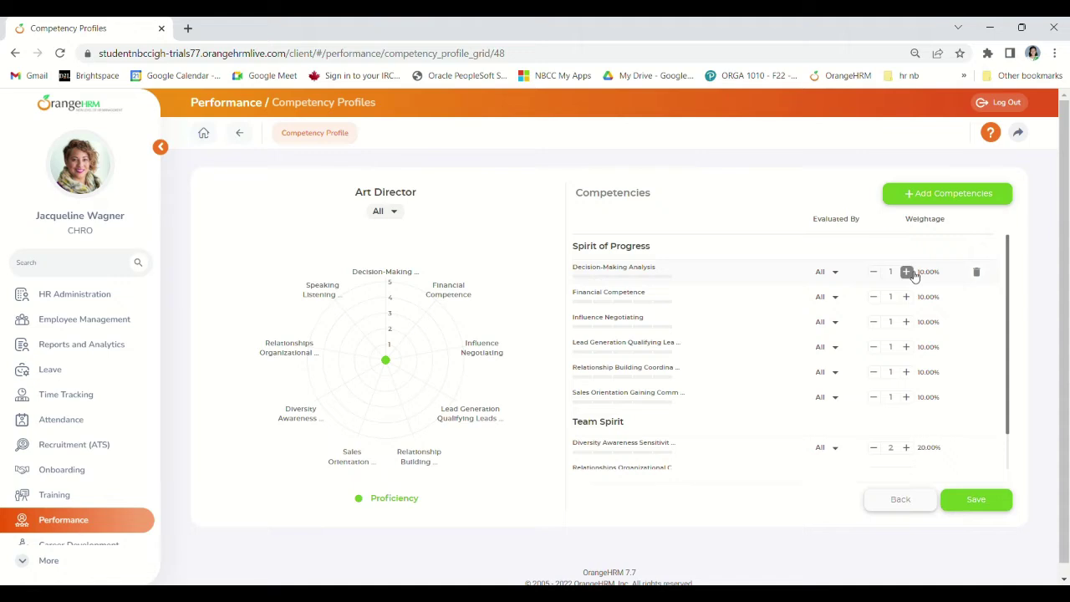
click(834, 276)
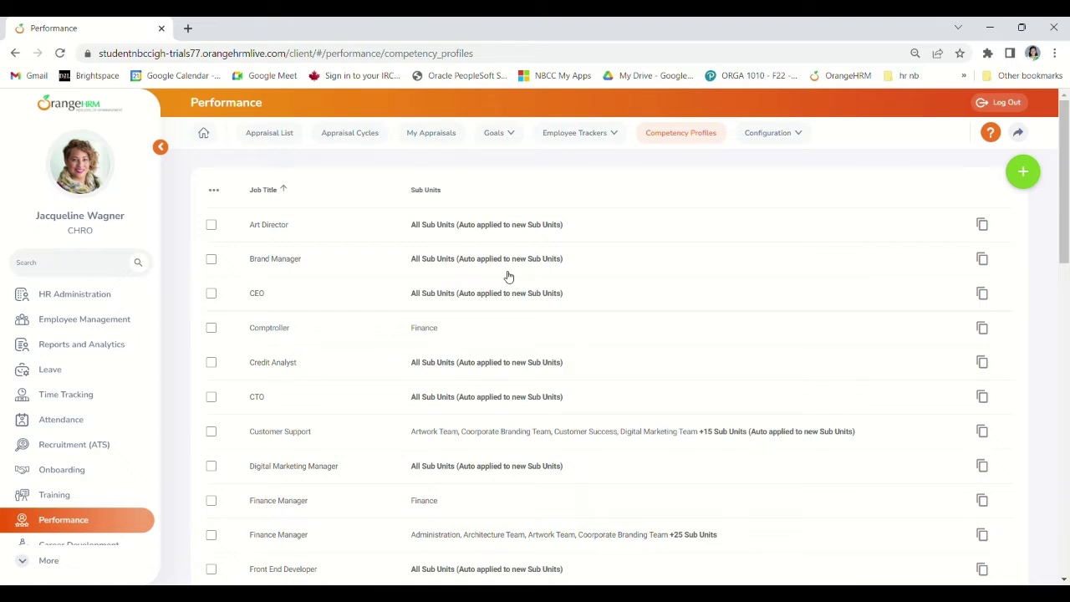
Open the performance goal list and review the individual goals instead of the OKRs.
click(514, 134)
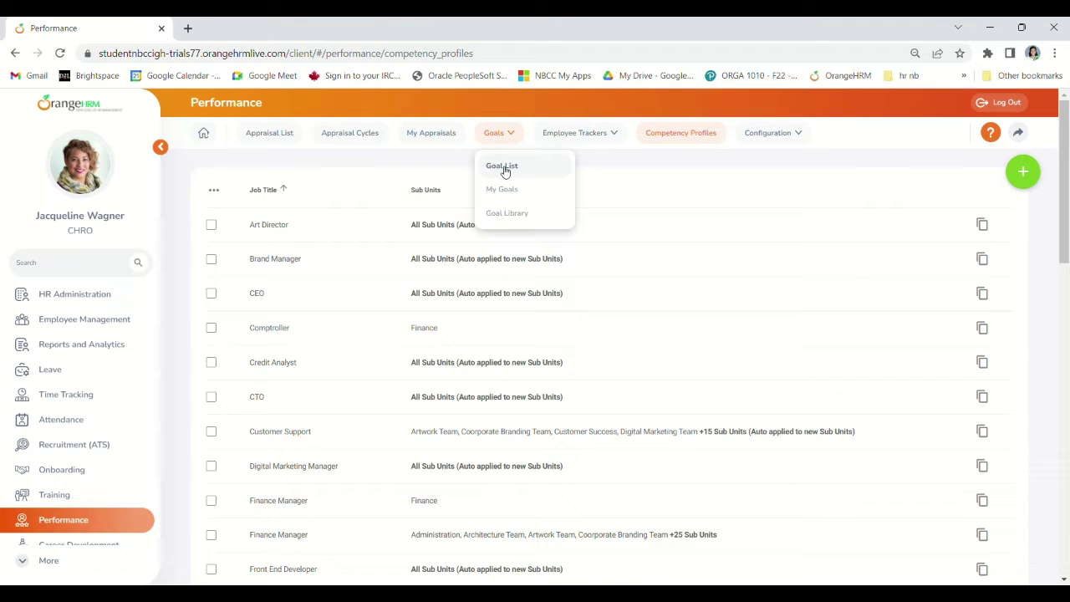
click(502, 167)
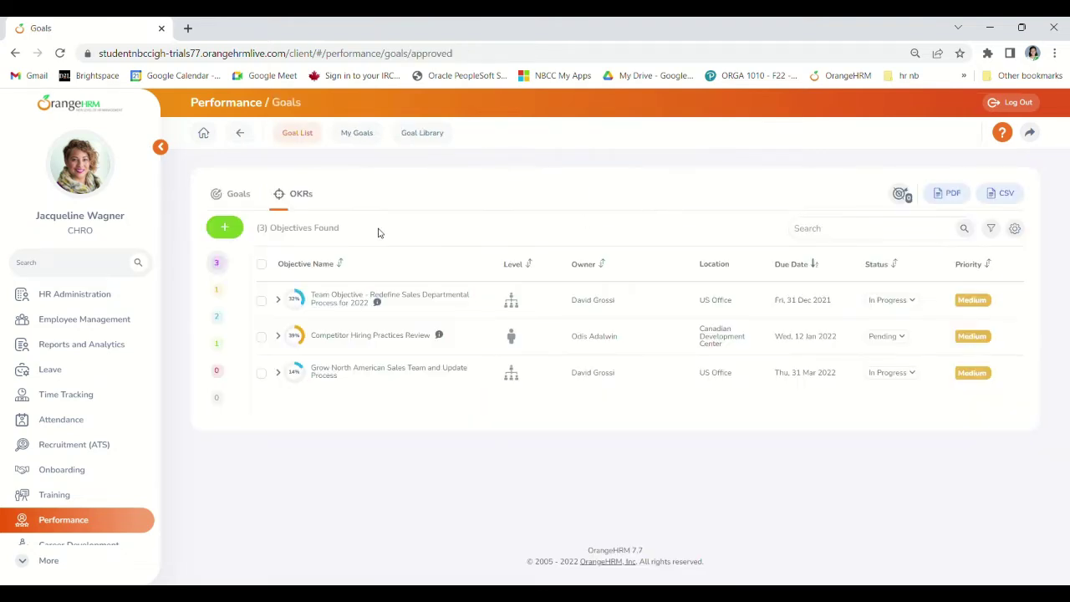
click(245, 203)
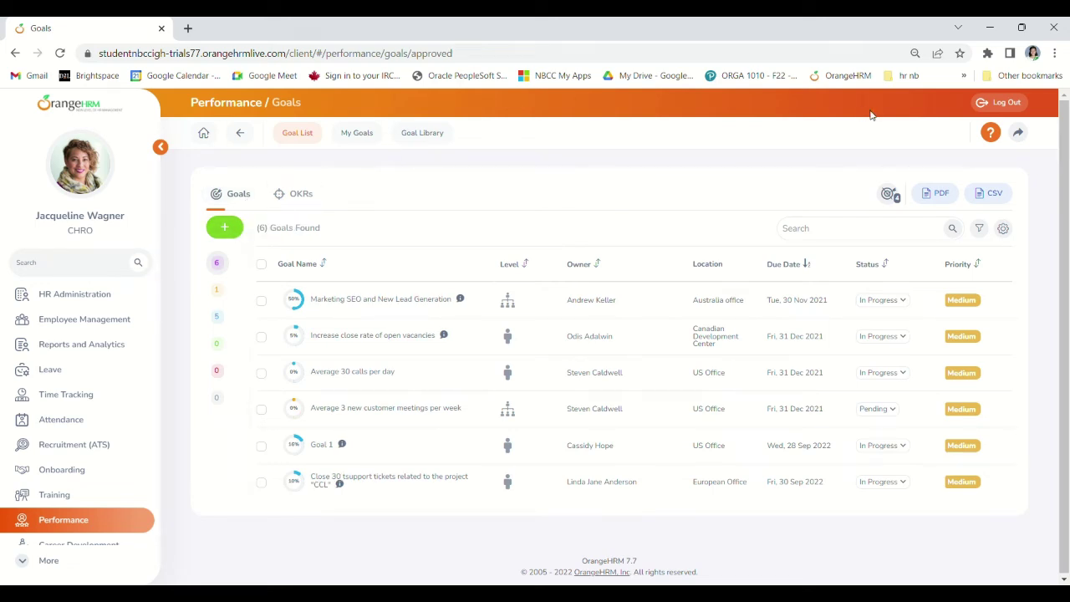
click(890, 195)
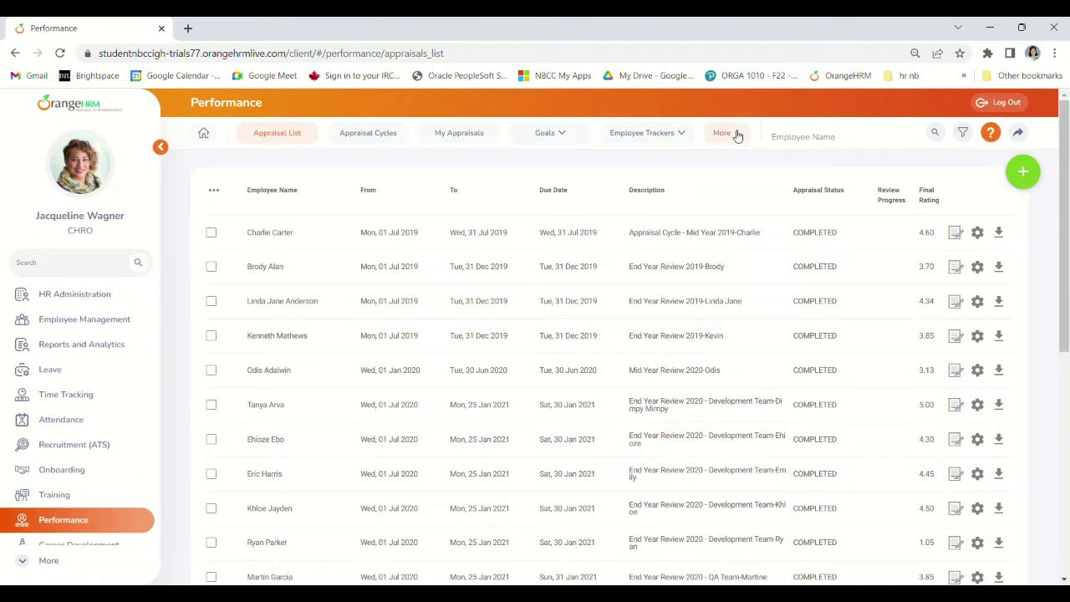
Review the appraisal configuration: evaluator groups, question list and appraisal templates.
click(733, 133)
mouse_move(730, 189)
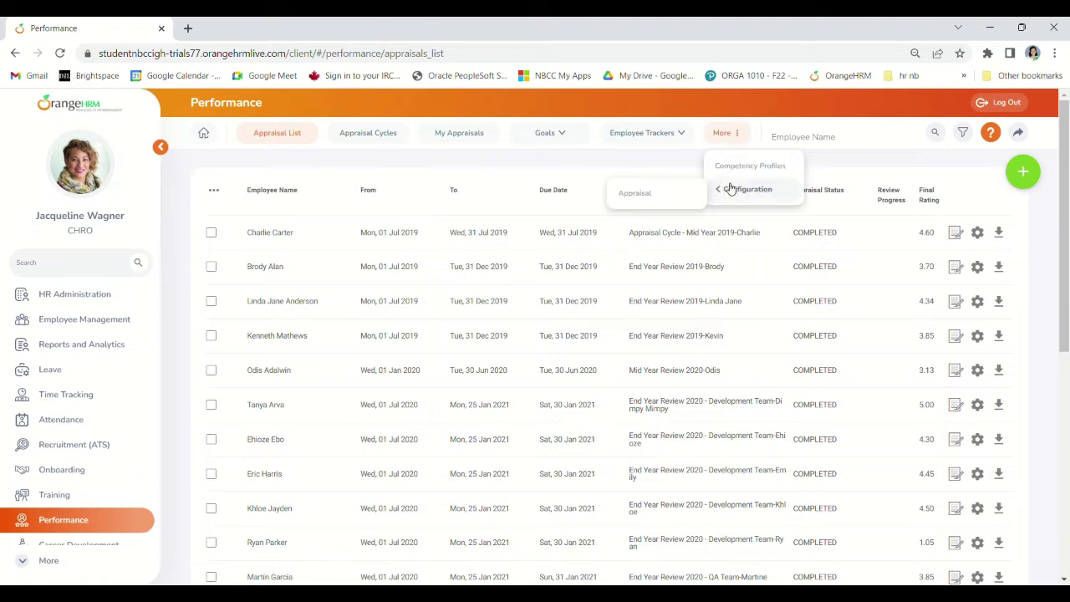
click(677, 189)
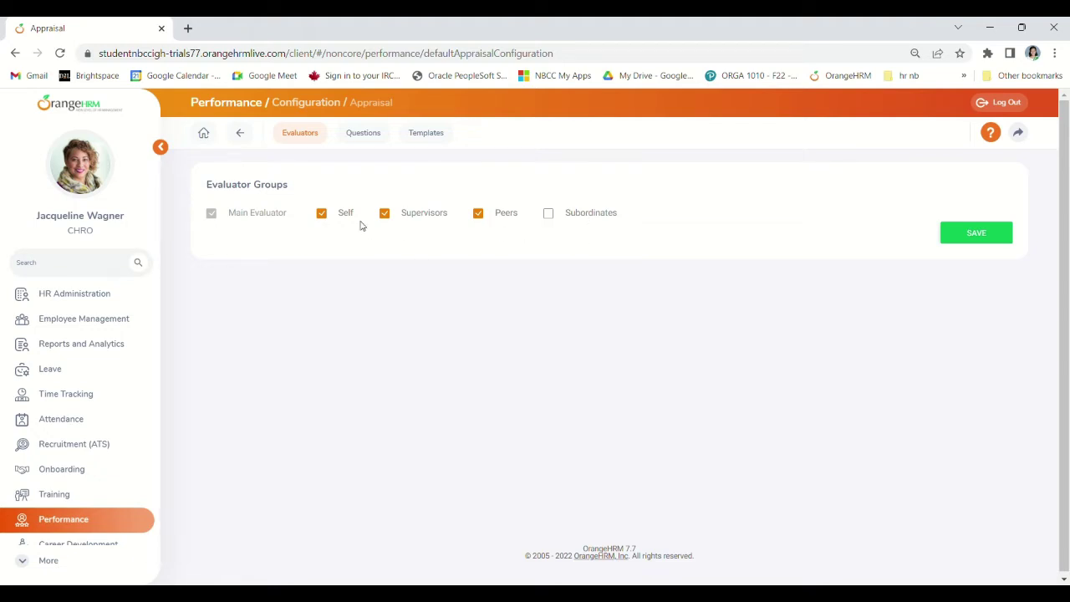
click(363, 133)
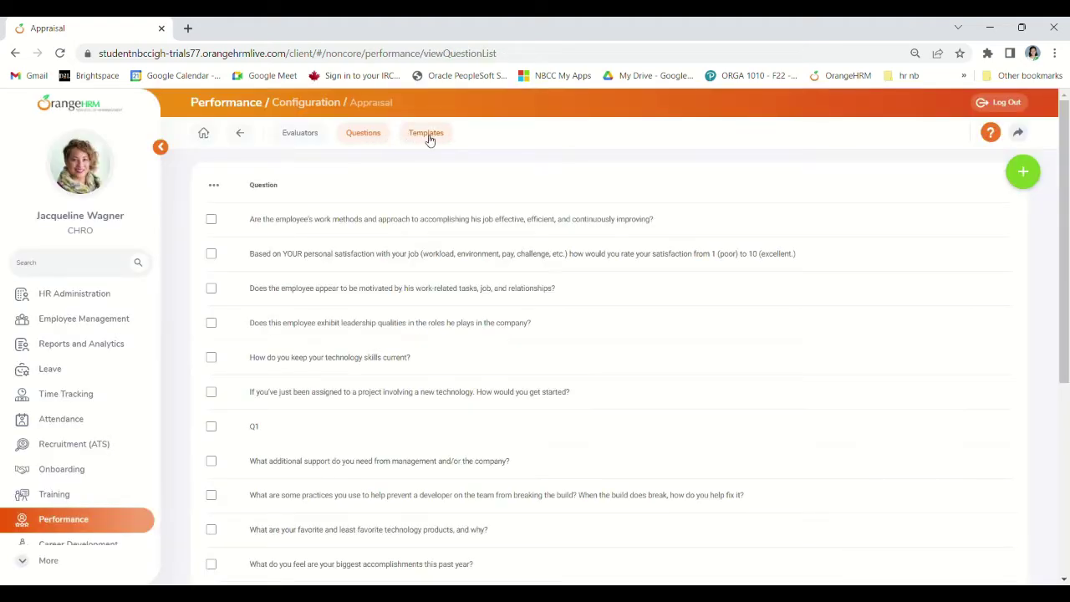
click(427, 135)
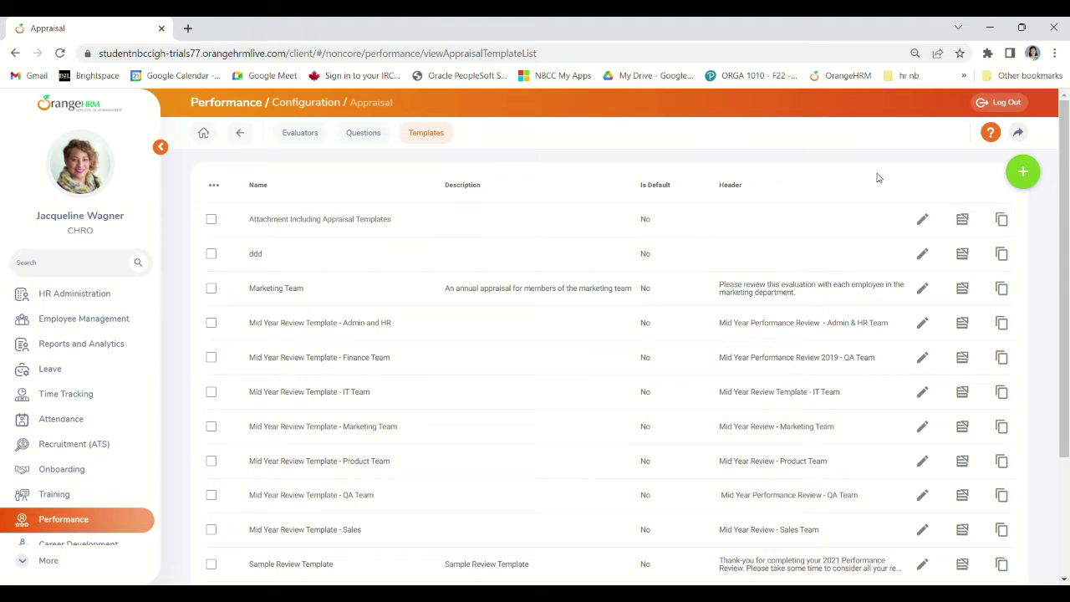
Add an appraisal template named CEO with the description "For the Chief Executive Officer" and save it.
click(1024, 174)
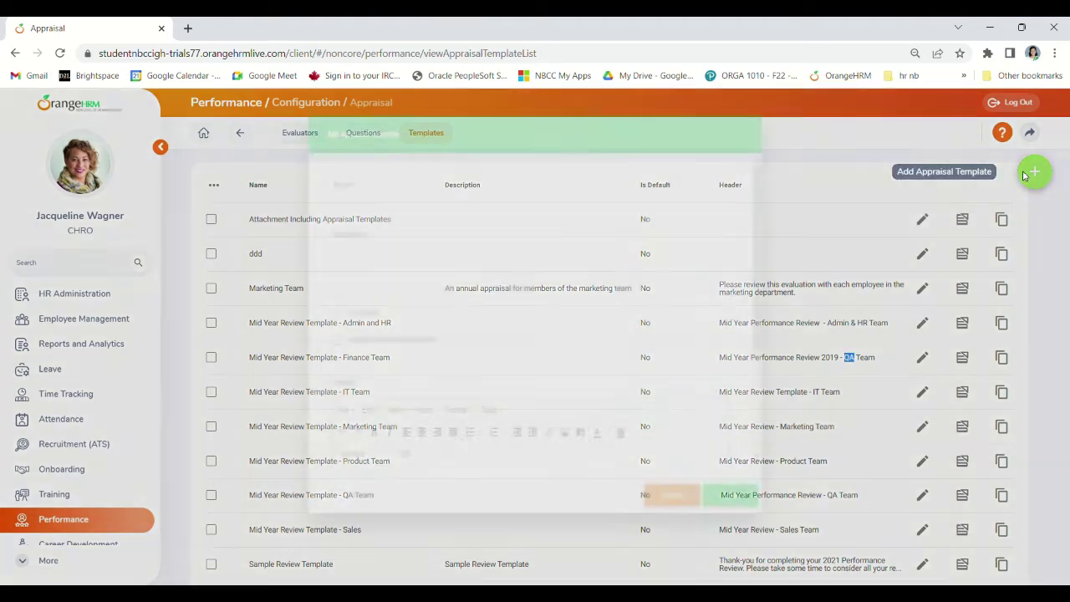
click(453, 219)
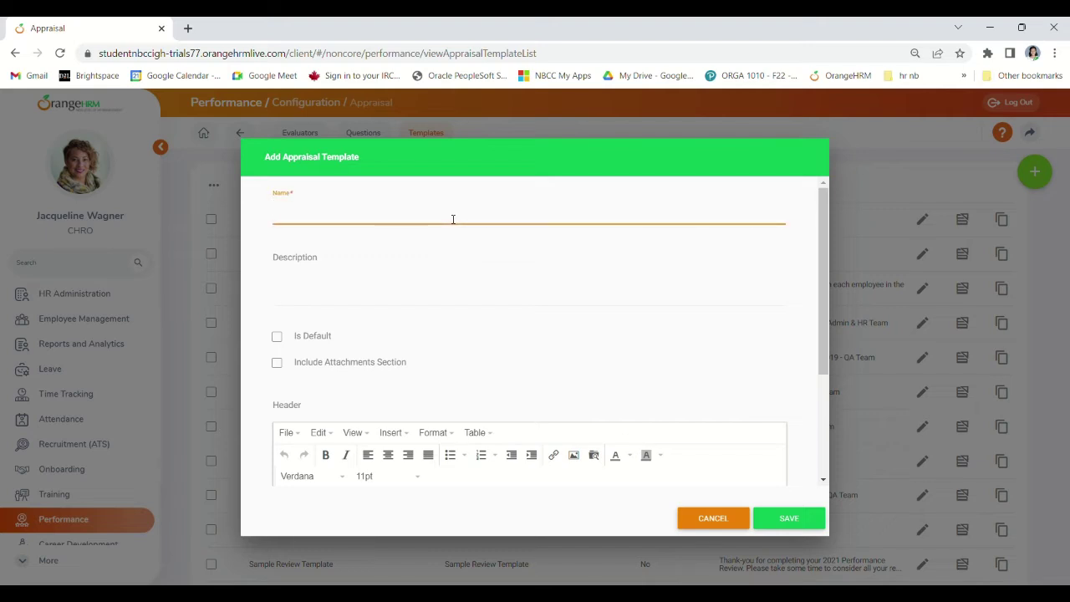
text(CEO)
key(Tab)
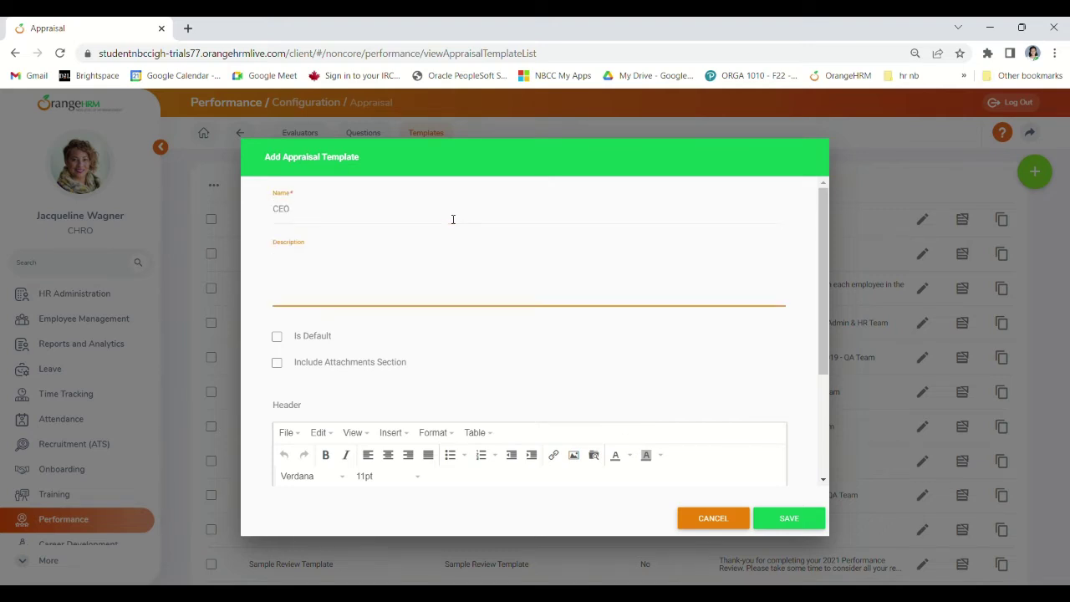
text(For the Chief Executive Officer)
click(767, 518)
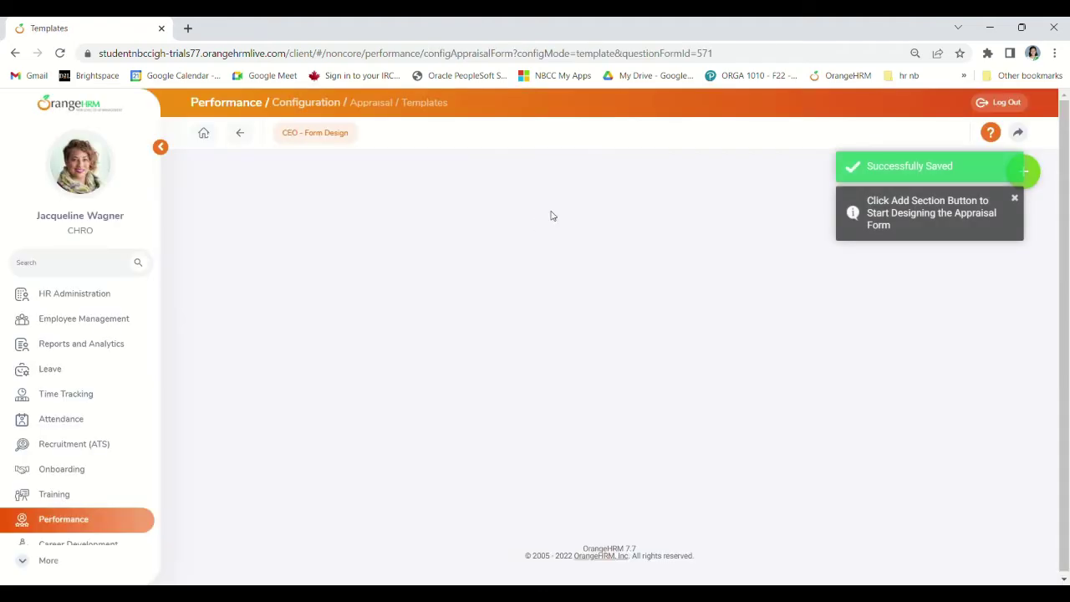
Add a section named Appraisal to the CEO form, including competencies, goals and questions, and save it.
click(1026, 172)
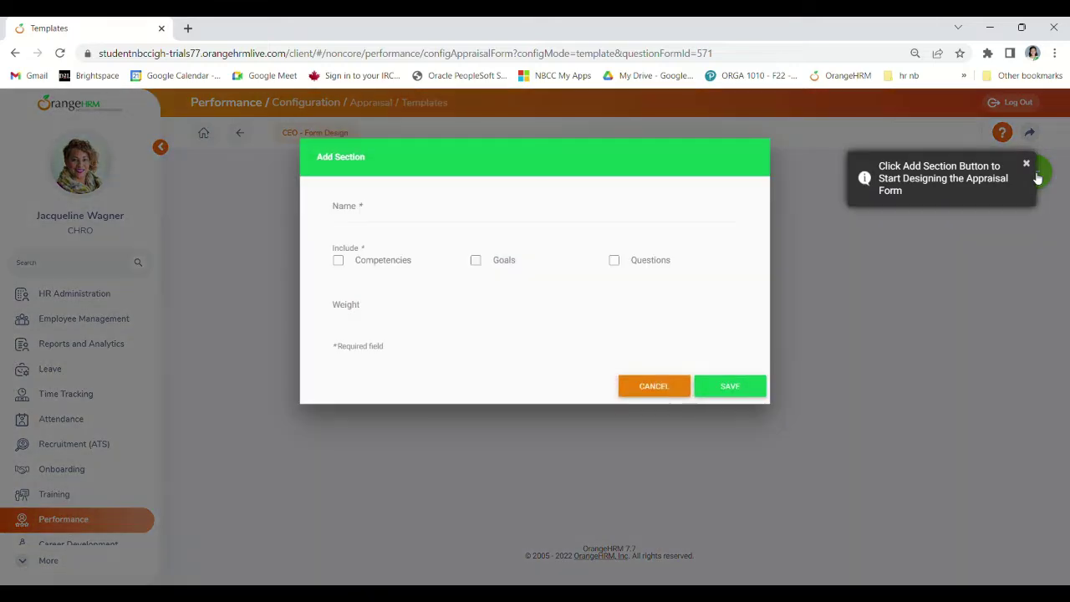
click(339, 261)
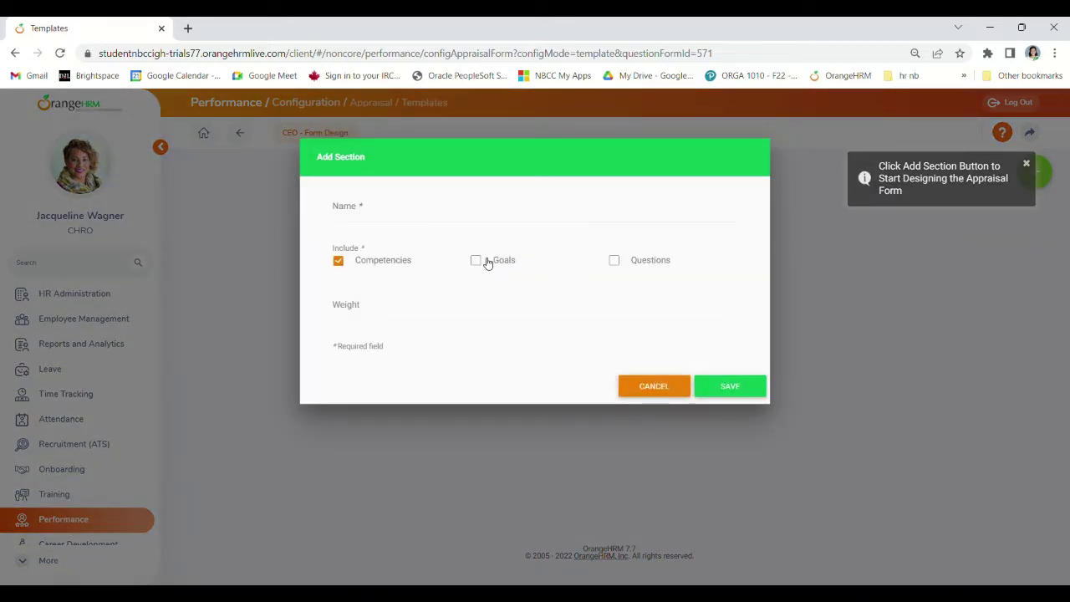
click(477, 260)
click(614, 260)
text(Appraisal)
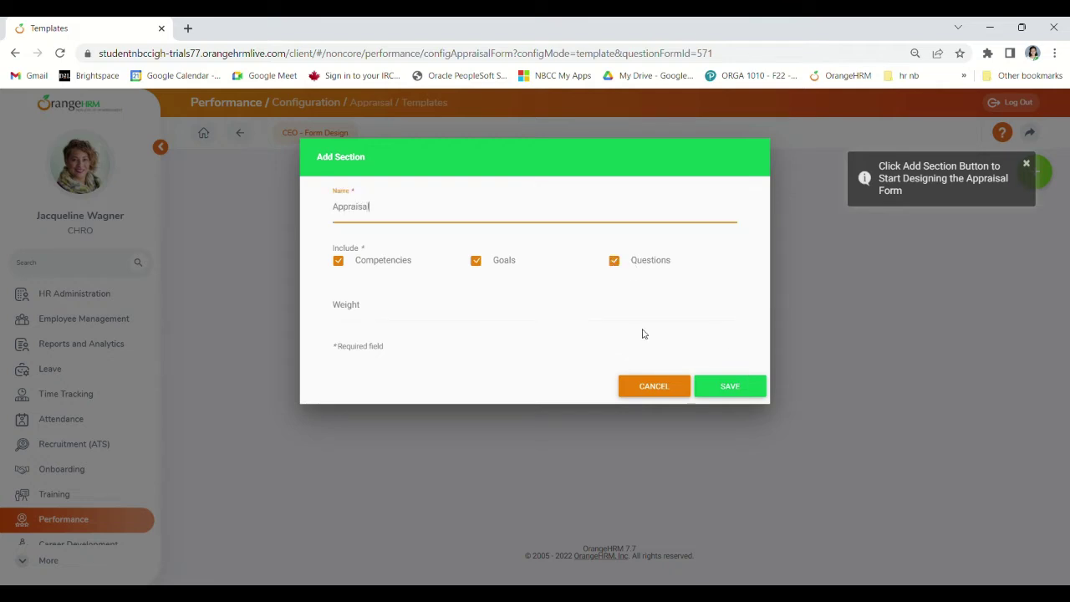
click(719, 390)
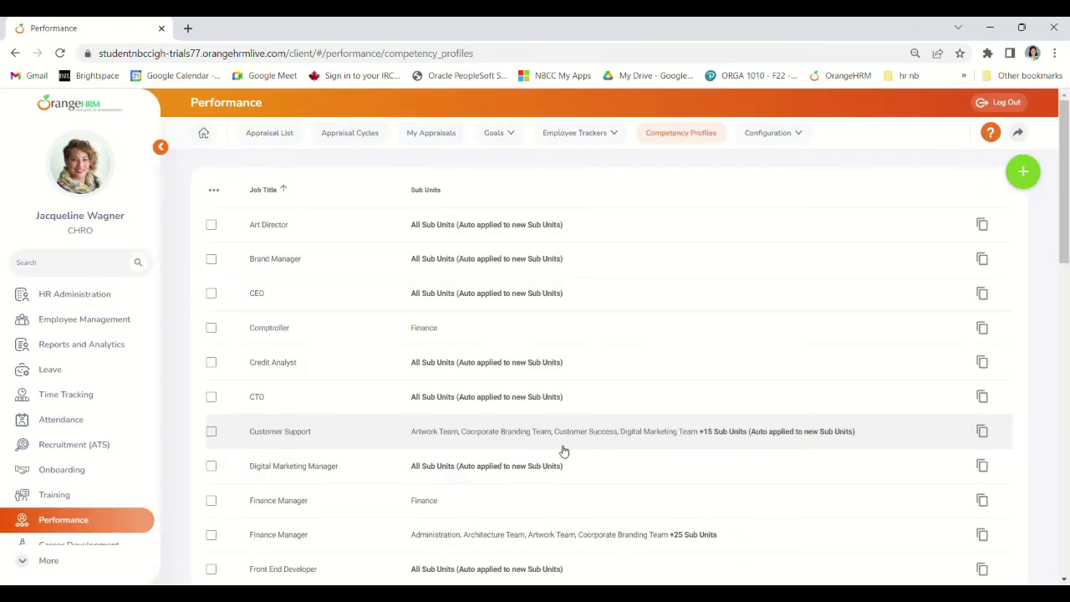
Start a new appraisal cycle and name it 2022 Q4.
click(370, 133)
click(303, 201)
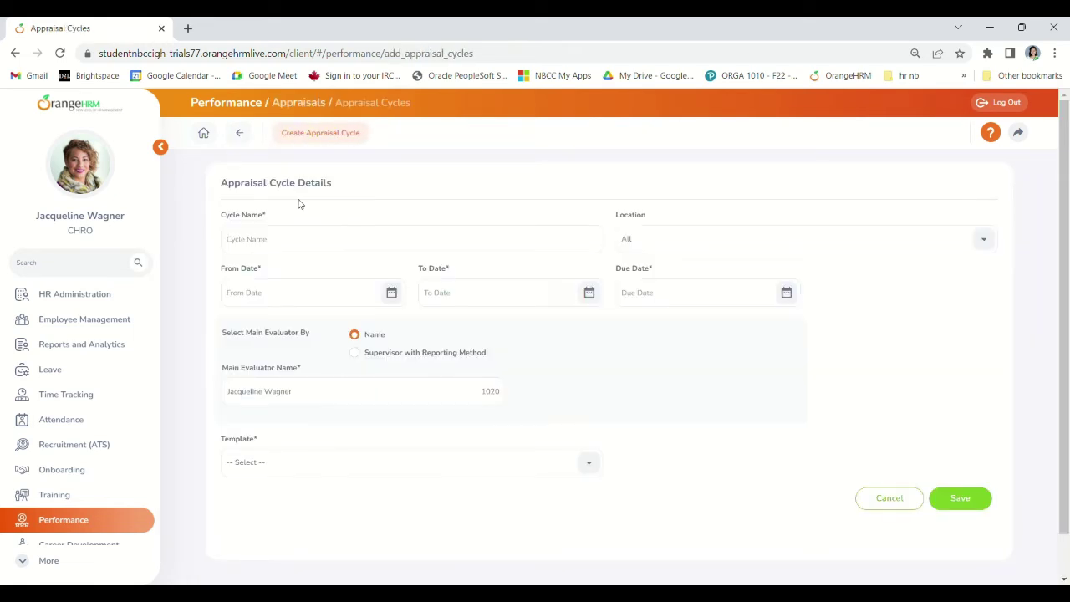
click(347, 240)
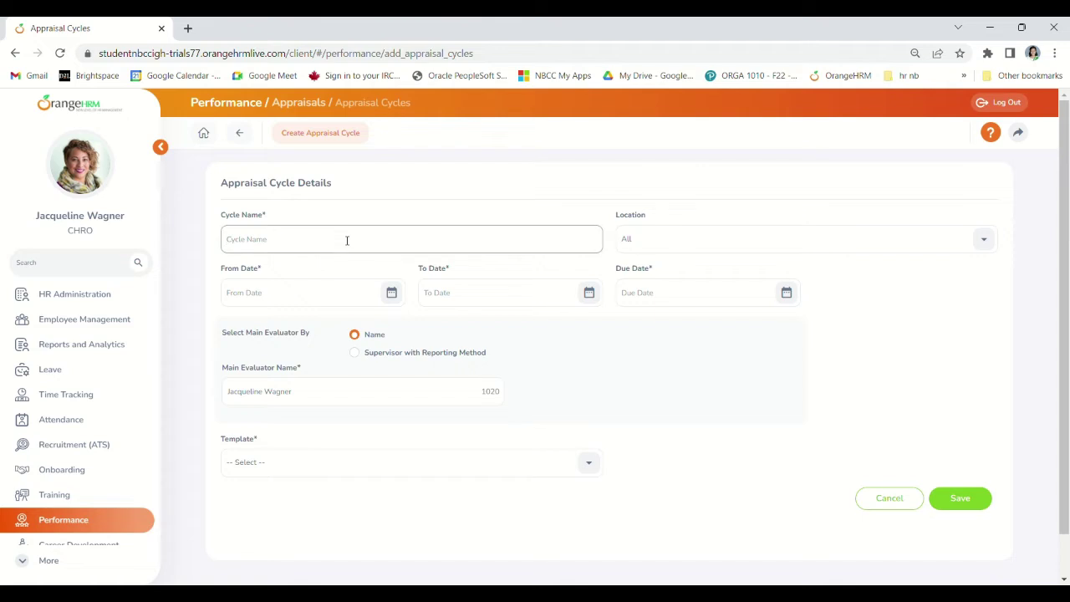
text(2022 Q4)
key(Tab)
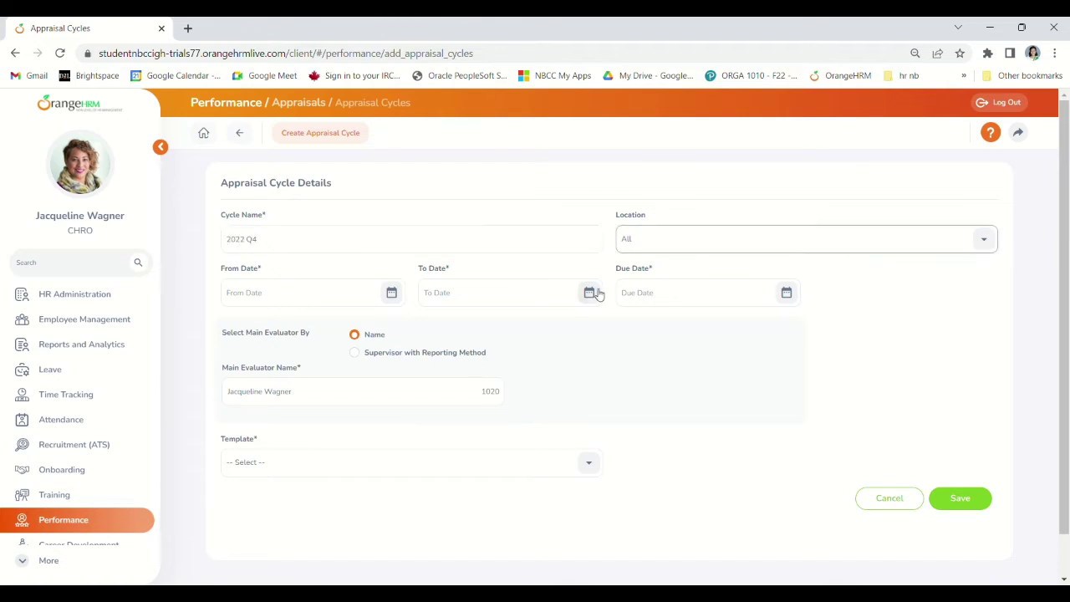
Create the cycle for all locations, 1 Oct to 31 Dec 2022, due 31 Jan 2023, with the CEO template, and activate it.
click(673, 250)
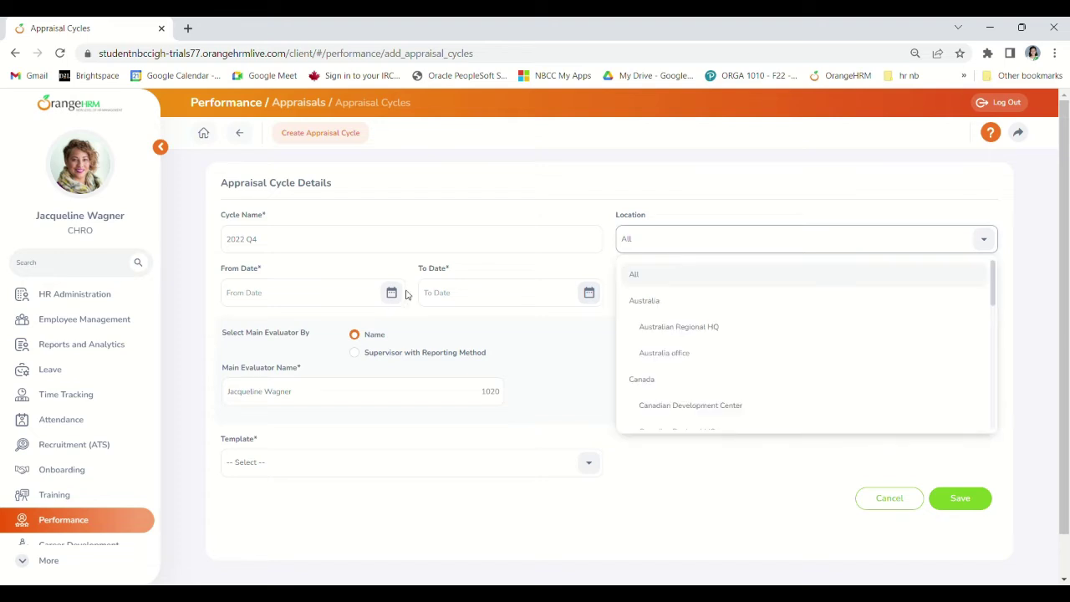
click(329, 298)
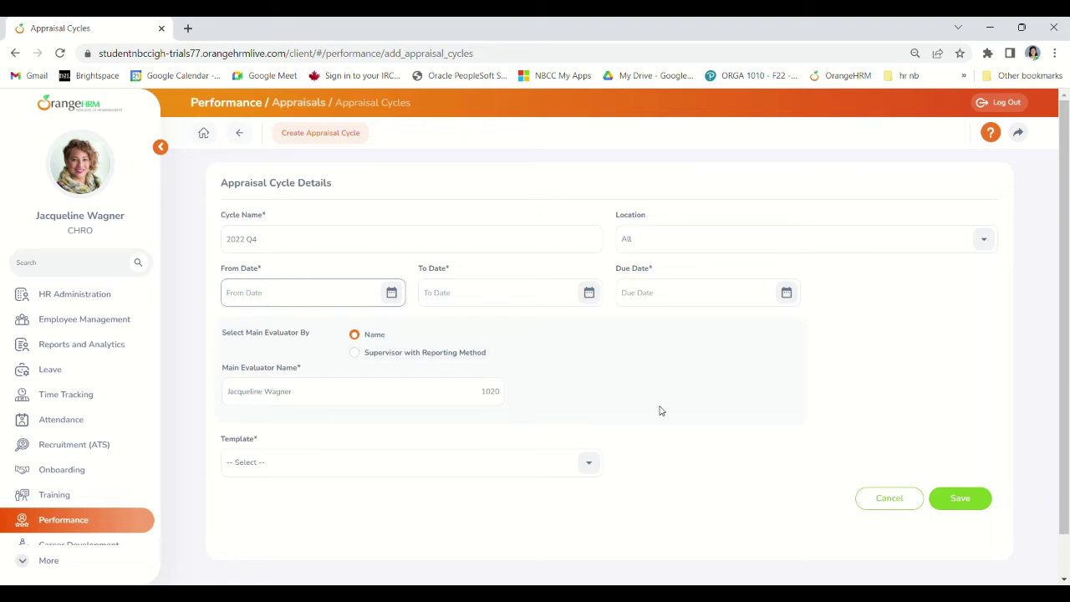
scroll(659, 408, down, 1)
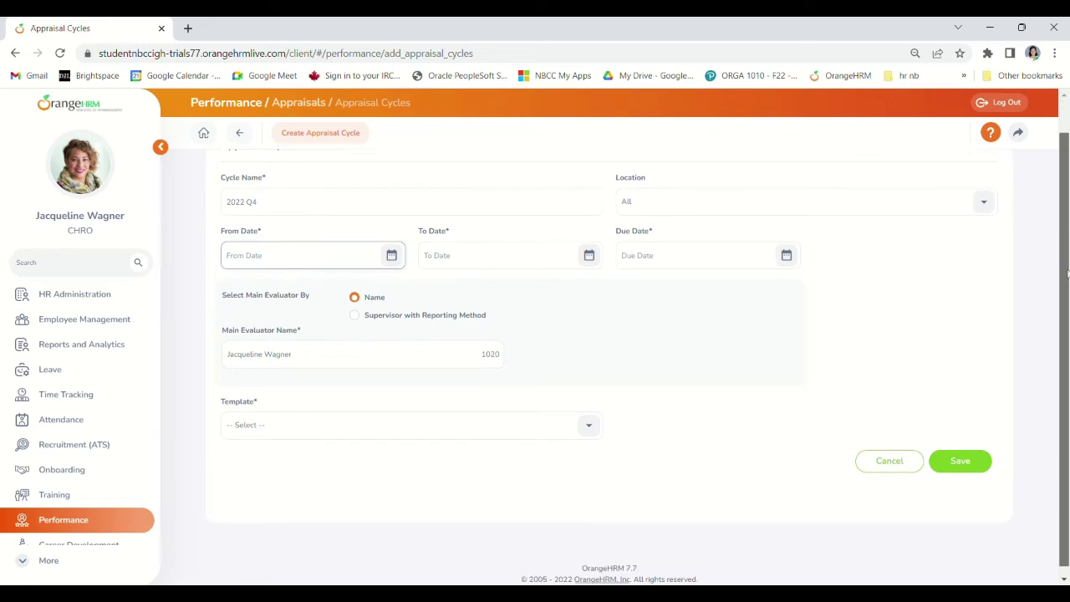
click(590, 419)
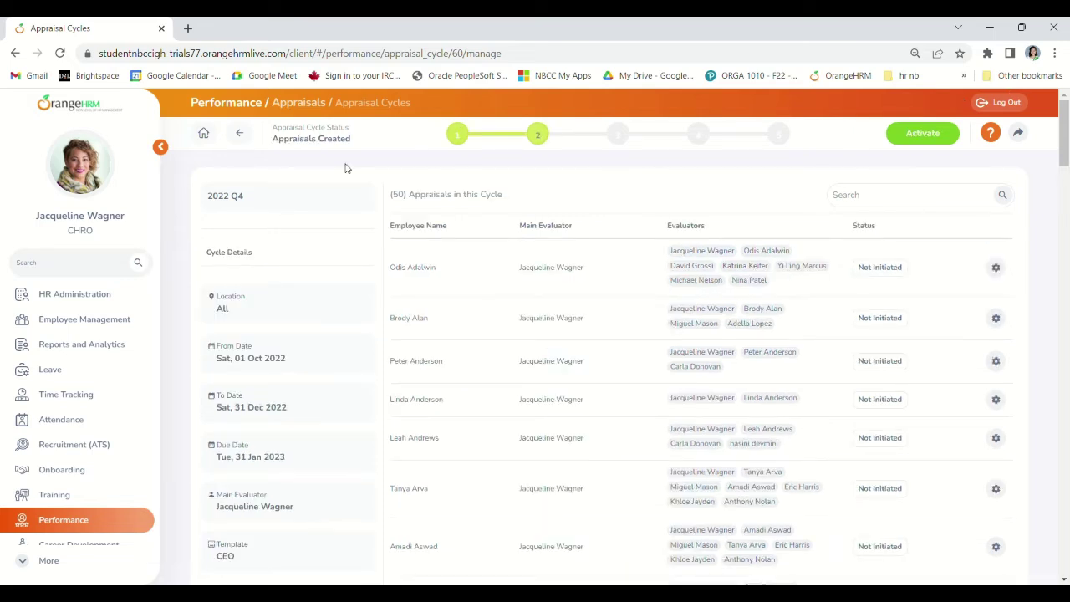
click(926, 145)
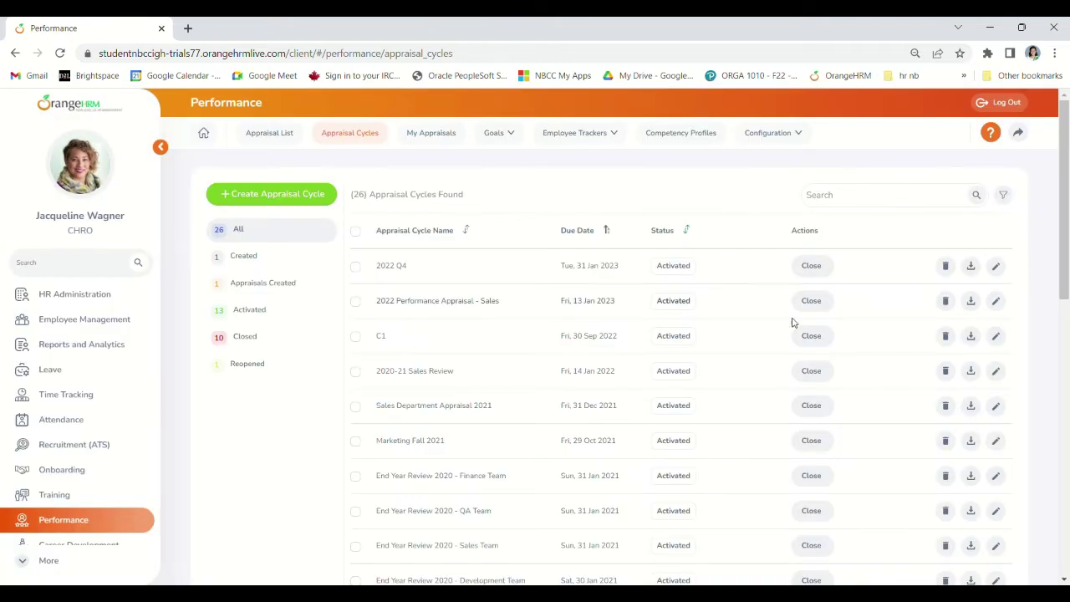
Filter the appraisal cycles to activated ones and open the second employee's appraisal in the 2022 Q4 cycle.
click(286, 313)
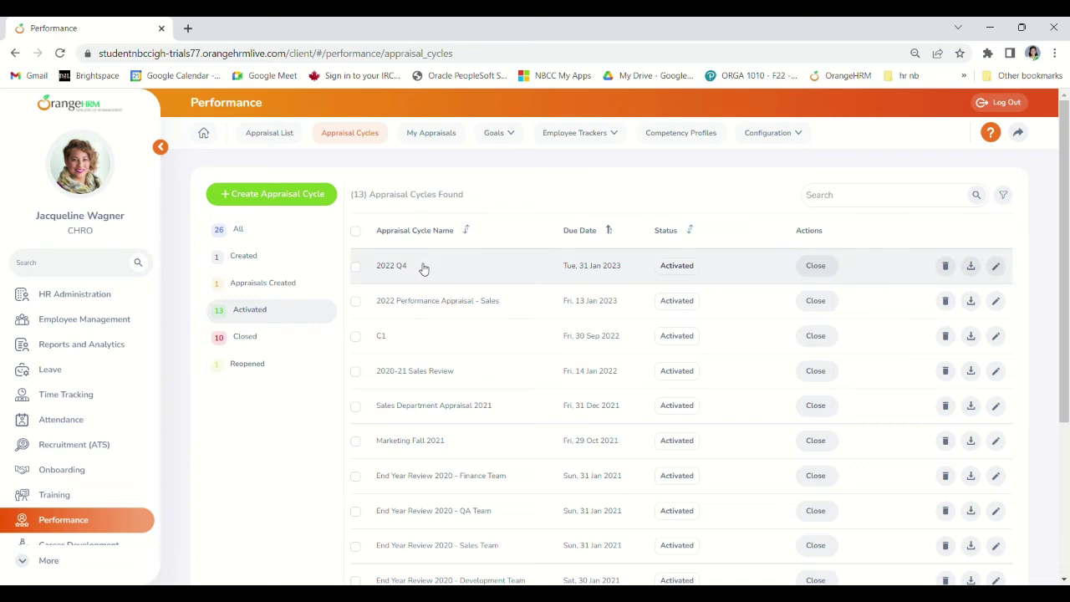
click(424, 268)
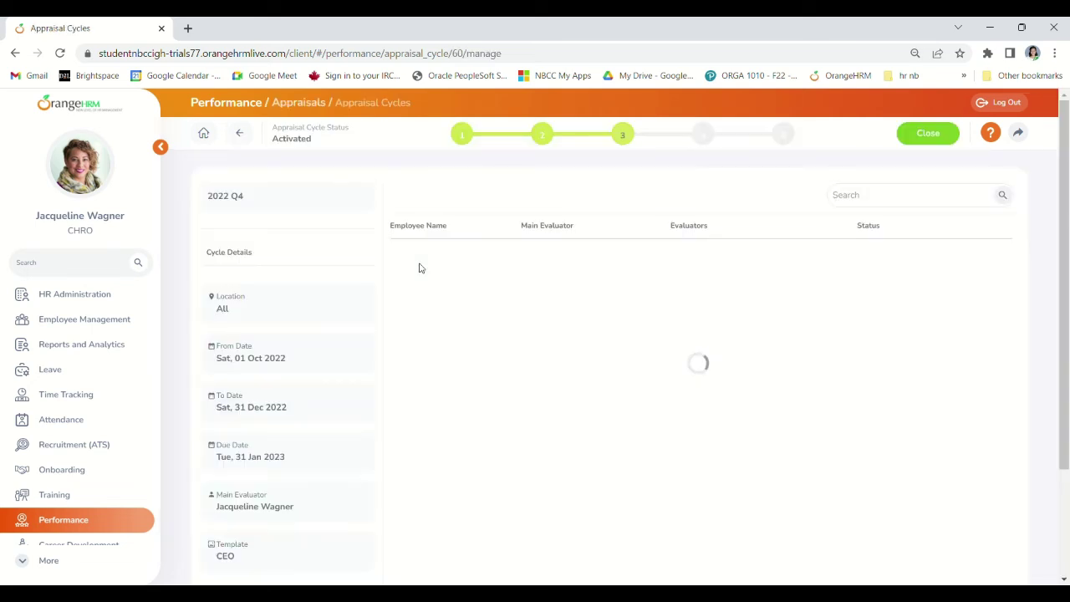
click(418, 332)
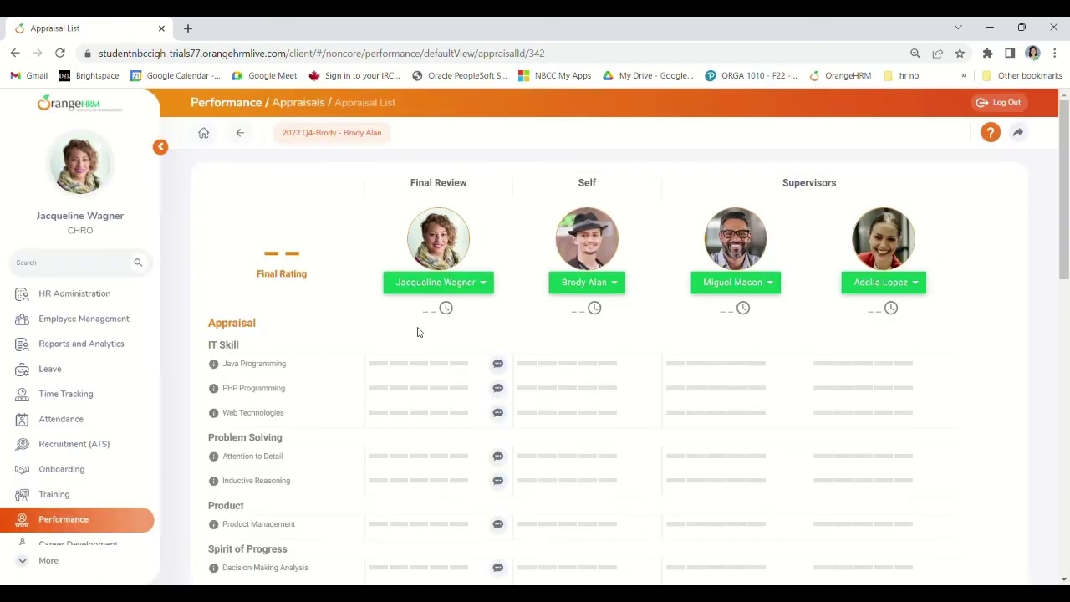
In the final review, rate Java Programming and PHP Programming 4.0 each, and also rate Web Technologies.
click(437, 364)
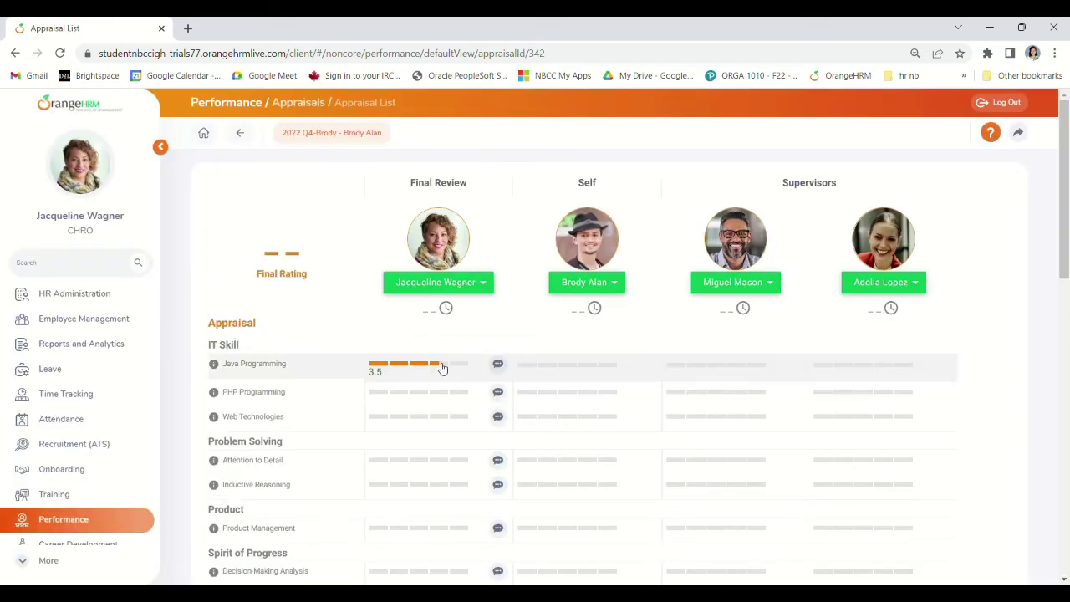
click(445, 365)
click(446, 393)
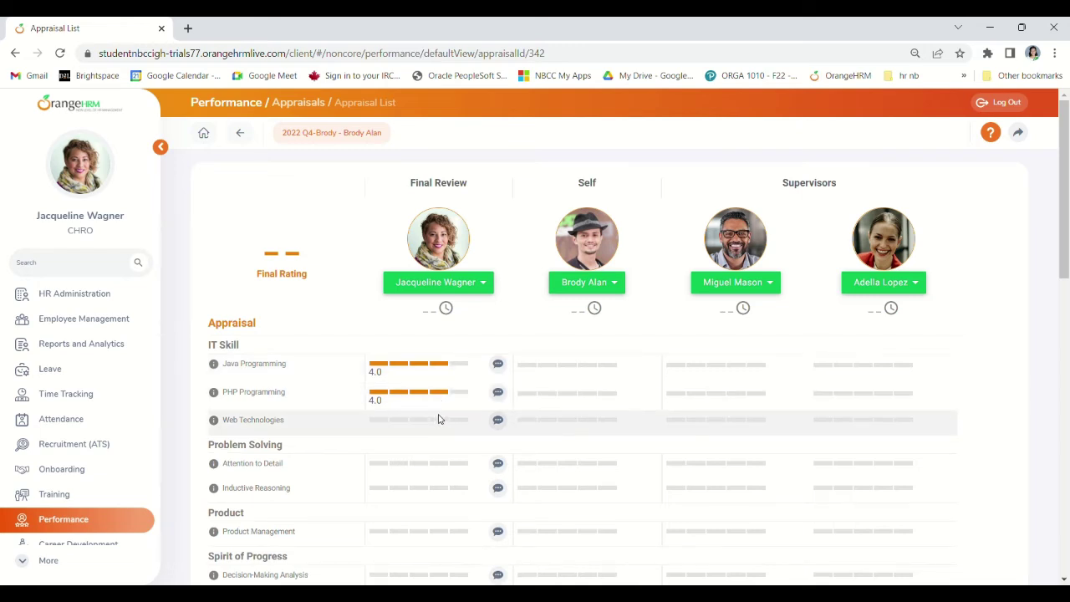
click(459, 420)
Look through the appraisal's remaining competencies and questions, and view the answer options for the potential job level.
scroll(1019, 238, down, 10)
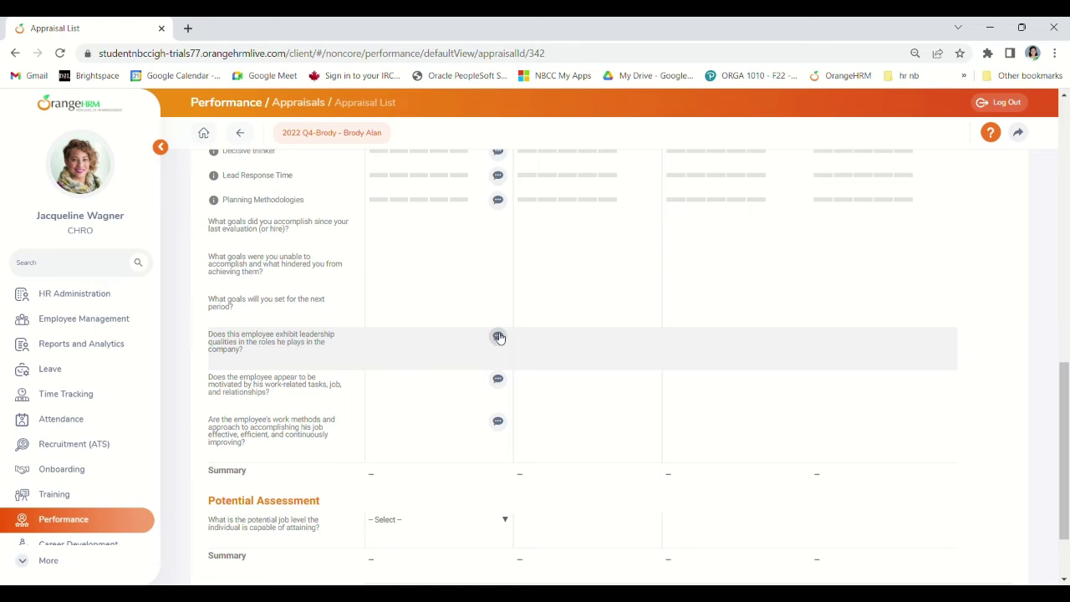
scroll(474, 427, down, 2)
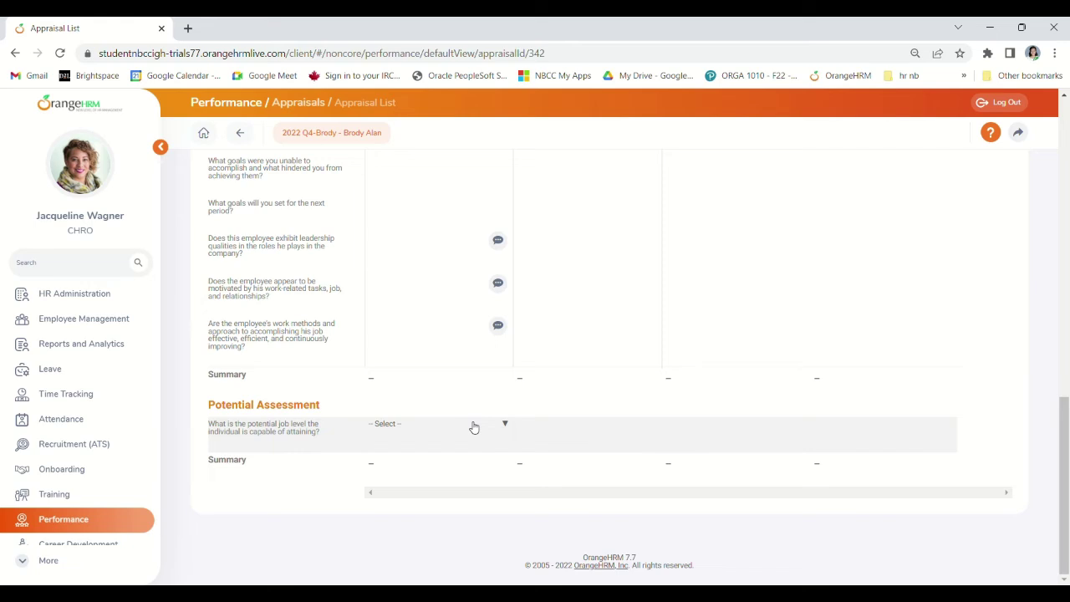
click(473, 426)
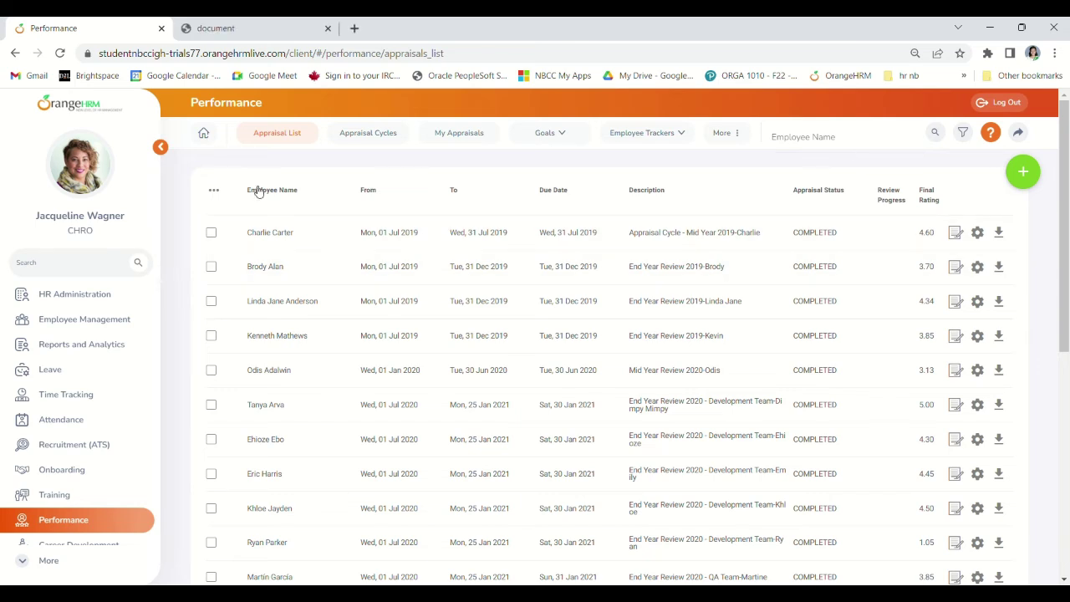
Review the signed-in employee's own appraisals, the full appraisal list and the own performance trackers.
click(478, 133)
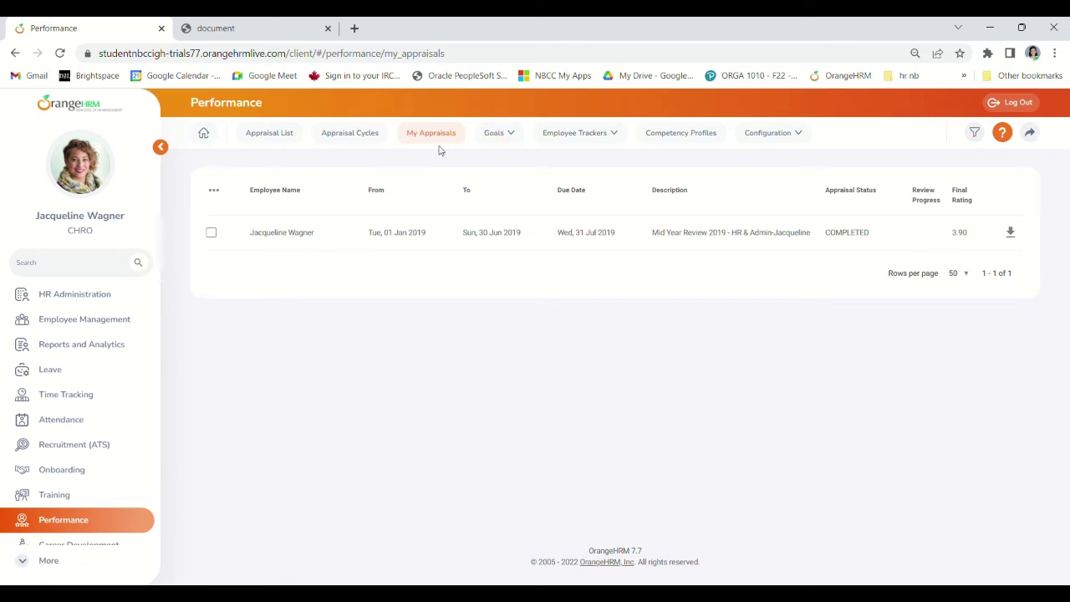
click(276, 135)
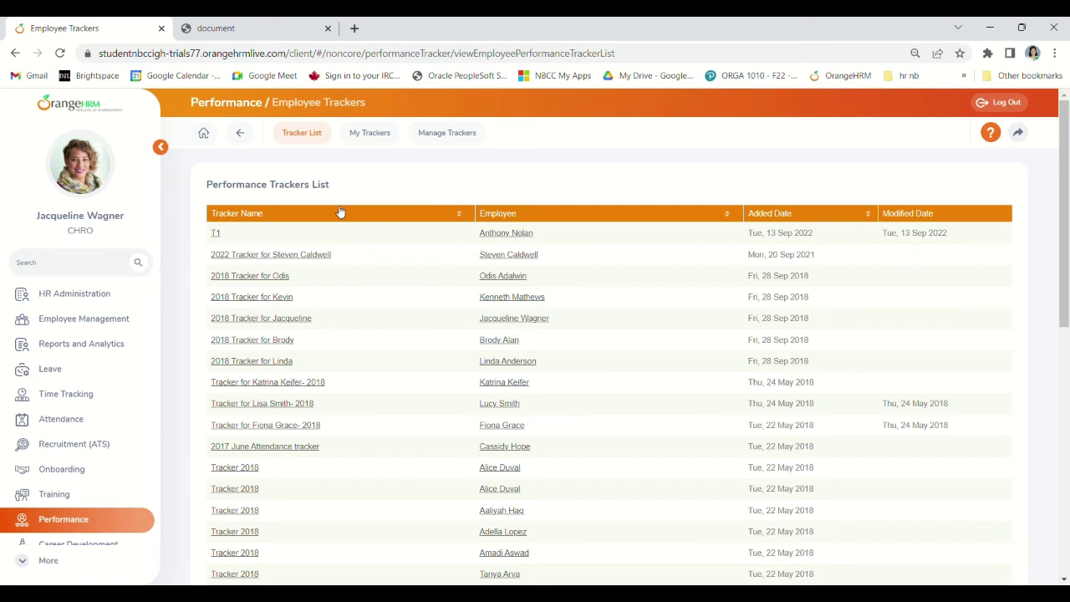
click(370, 134)
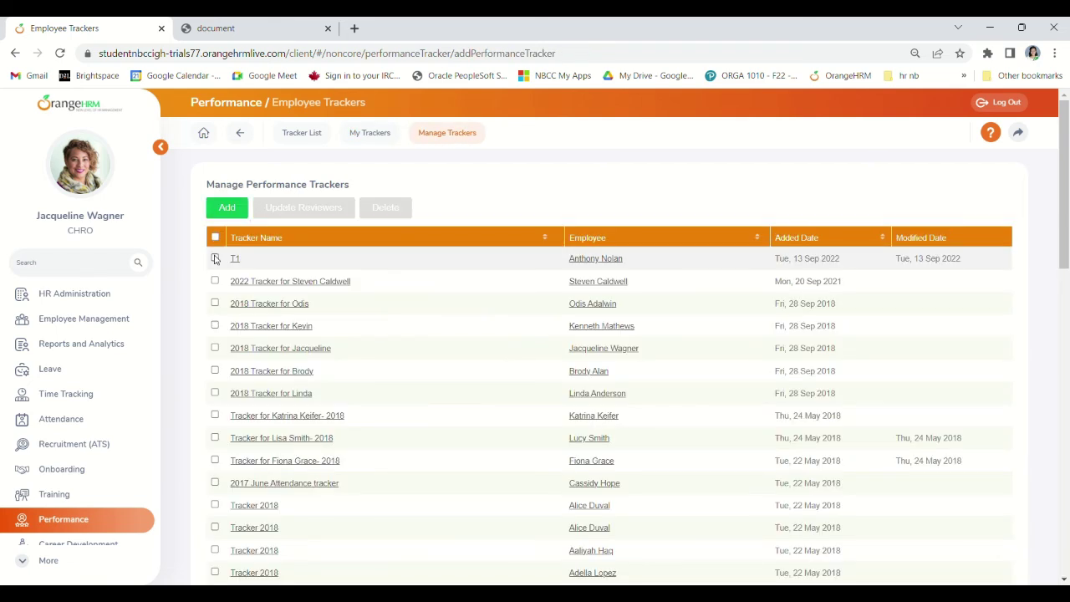
Mark the first two trackers in tracker management, and view the log of the sixth tracker in the tracker list.
click(215, 258)
click(215, 281)
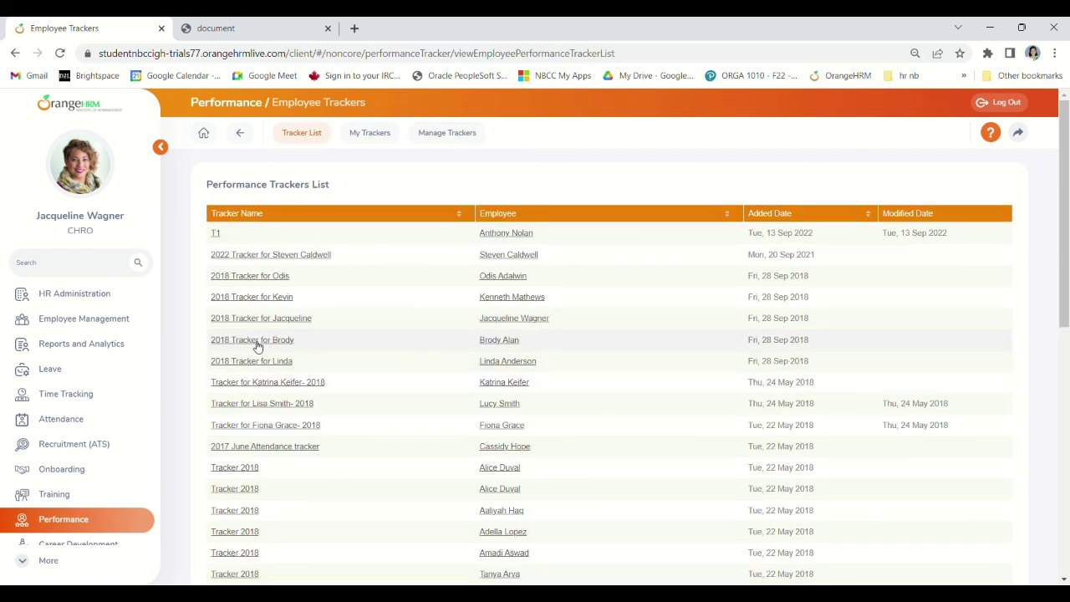
click(257, 340)
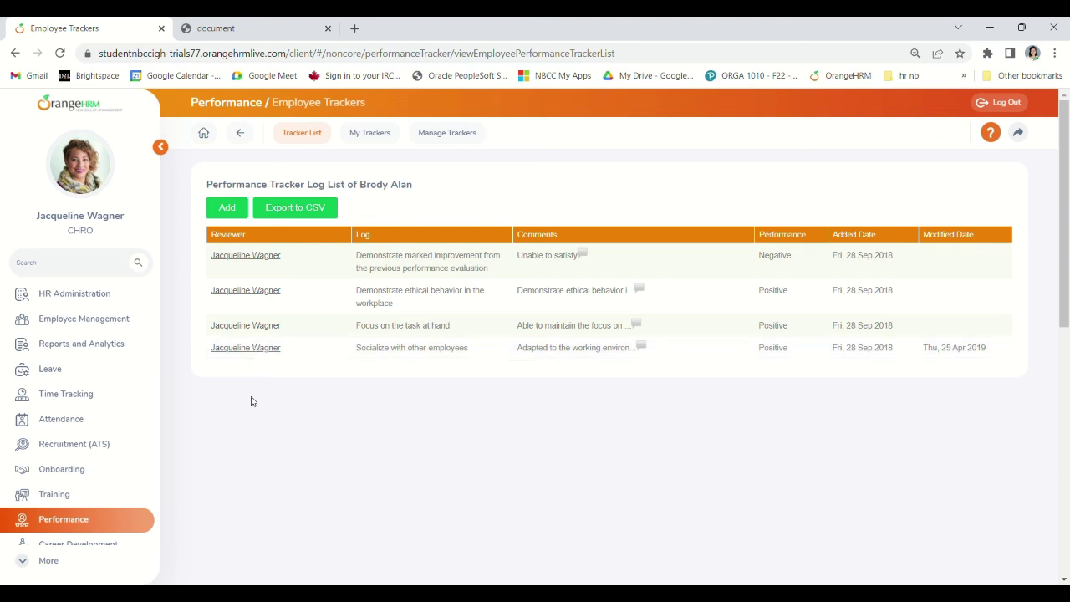